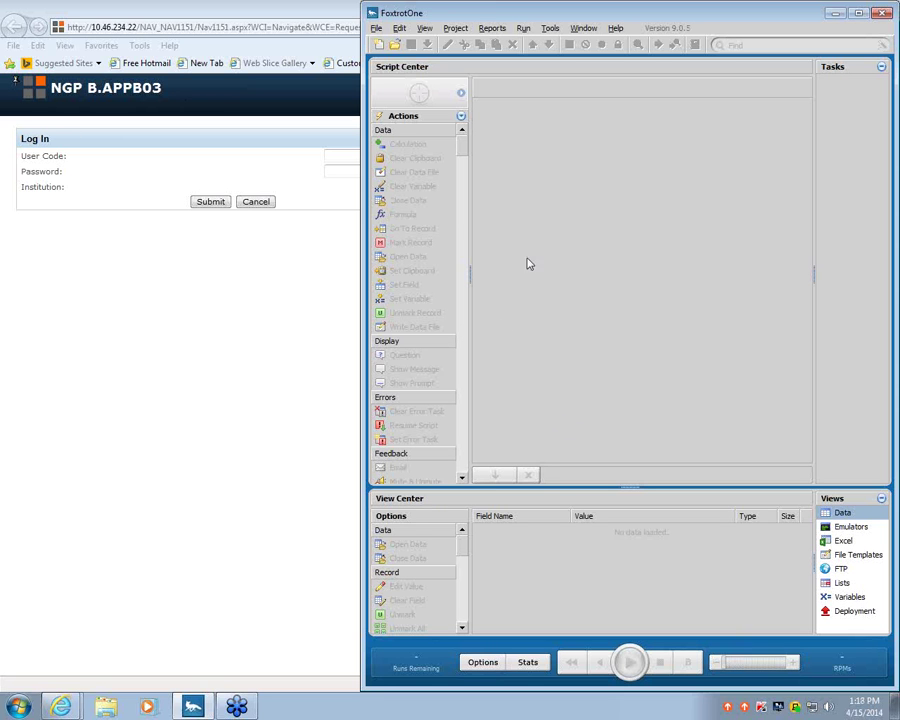
Open the Webinar script project from the Desktop
left_click(394, 44)
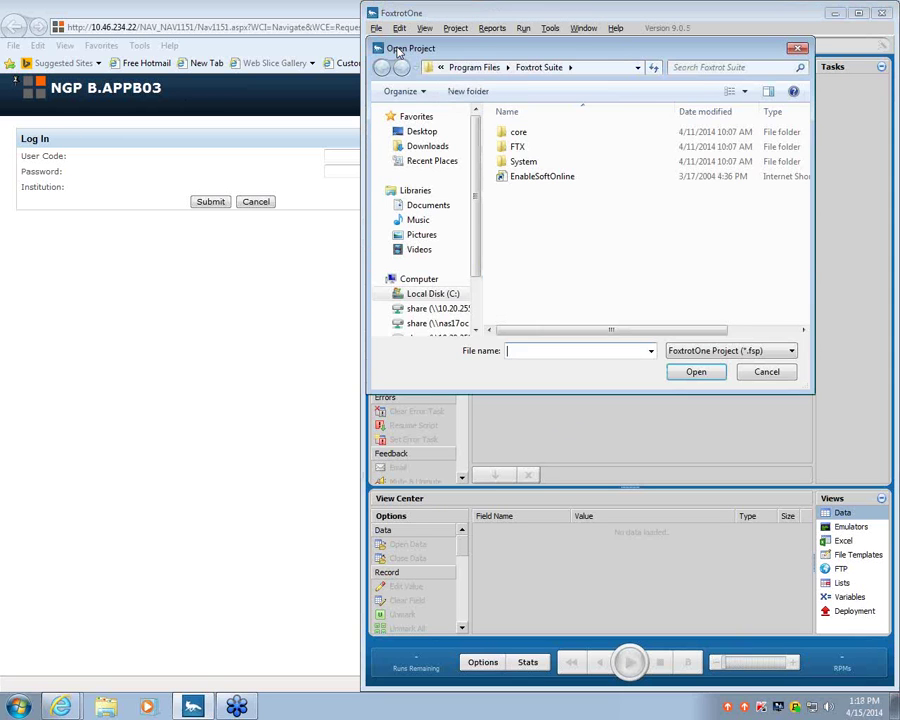
left_click(433, 132)
left_click(560, 280)
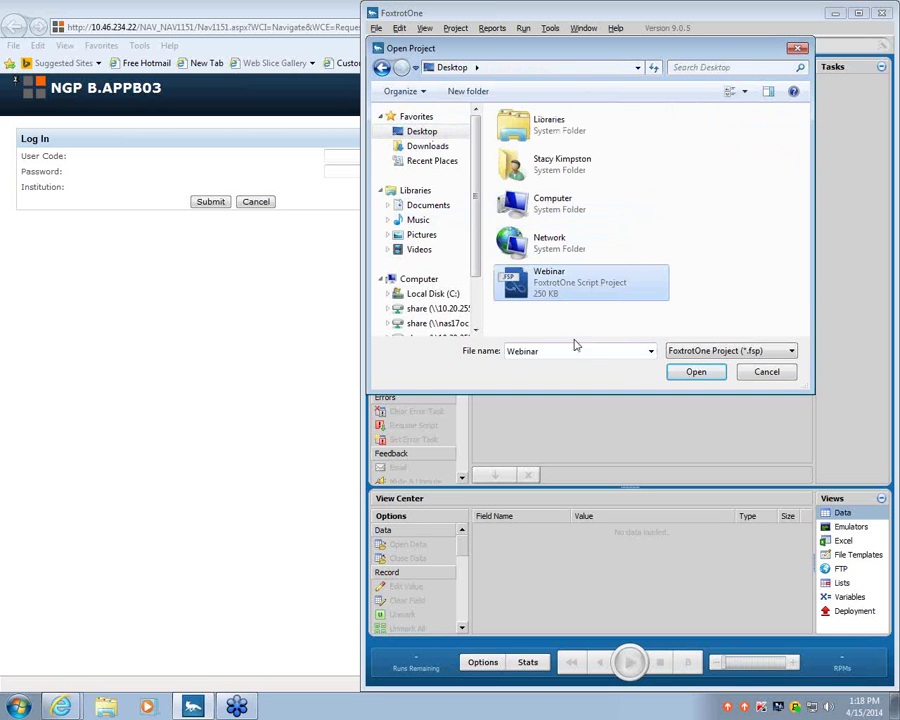
left_click(694, 372)
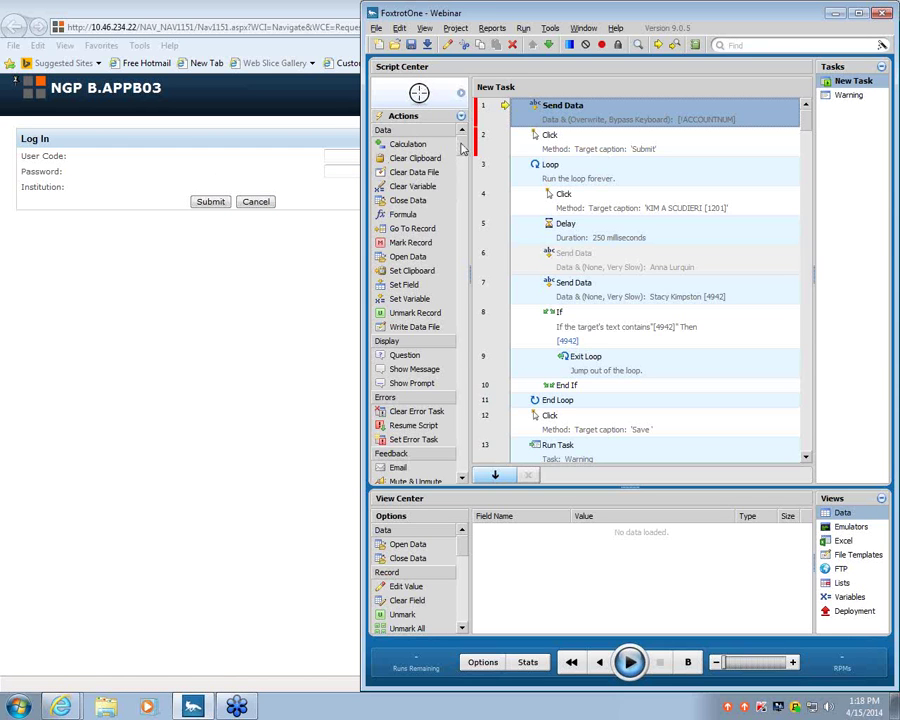
Open the Test workbook from the Desktop as a data source, using the Excel 5.0/95 Workbook (*.xls) file type
mouse_move(463, 148)
left_mouse_down()
mouse_move(449, 291)
mouse_move(458, 313)
mouse_move(458, 404)
mouse_move(466, 145)
left_mouse_up()
left_click(407, 545)
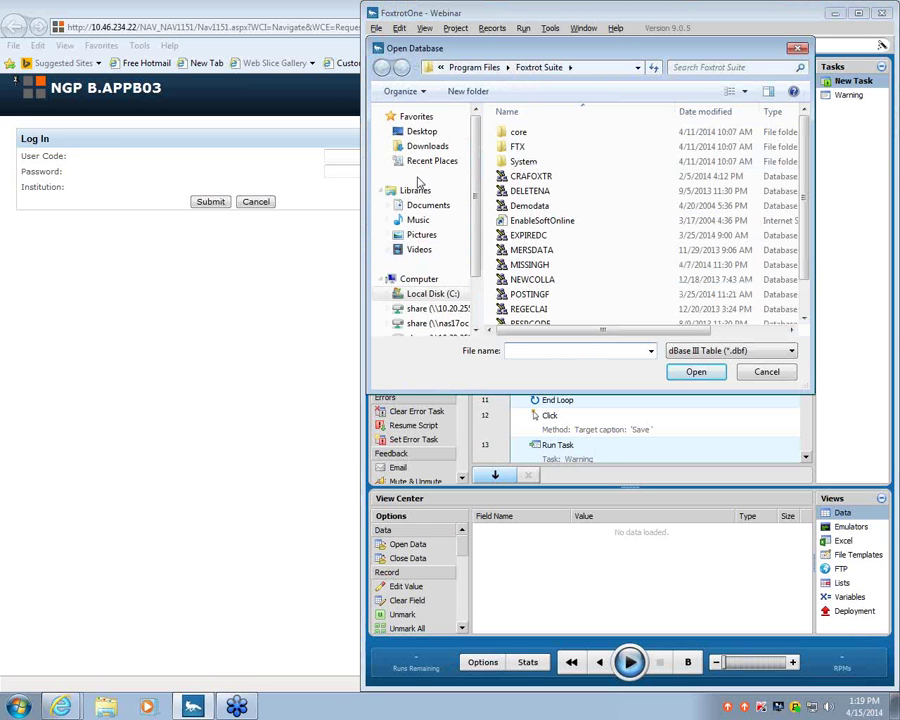
left_click(420, 133)
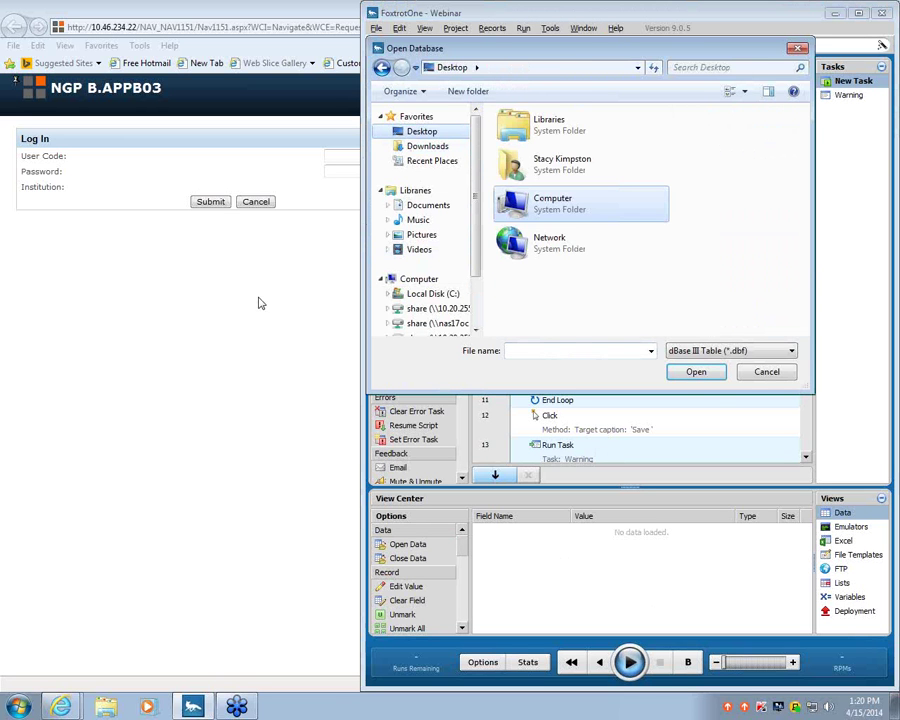
left_click(757, 350)
left_click(752, 500)
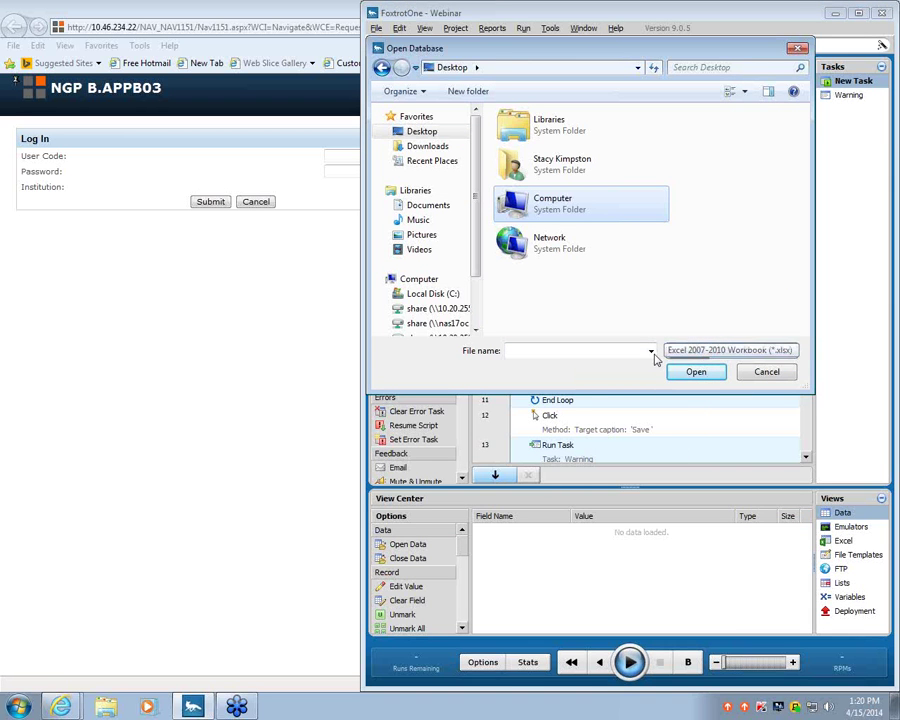
left_click(745, 350)
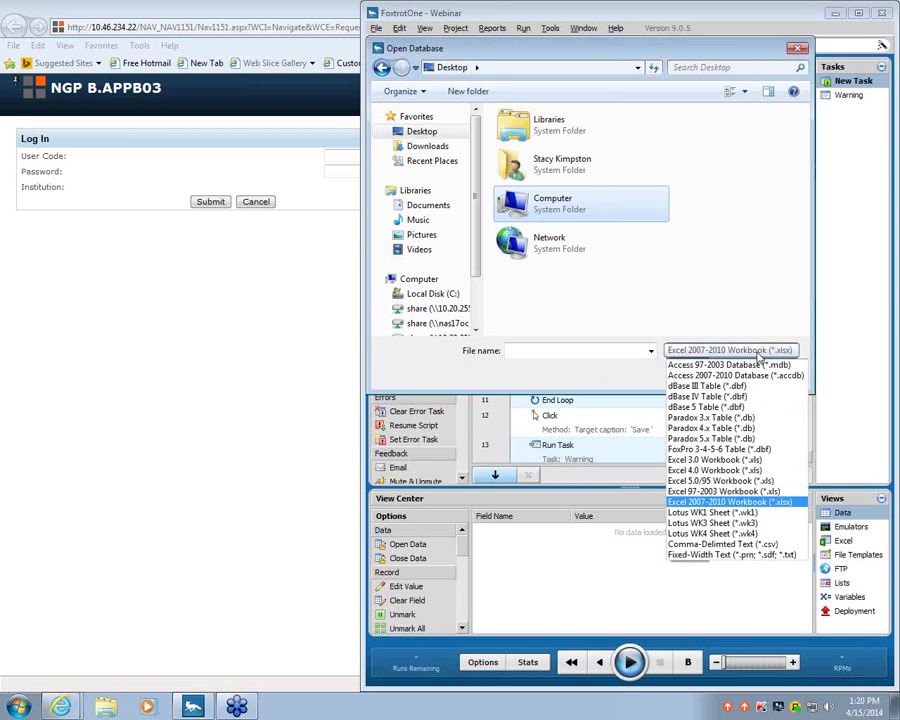
left_click(773, 481)
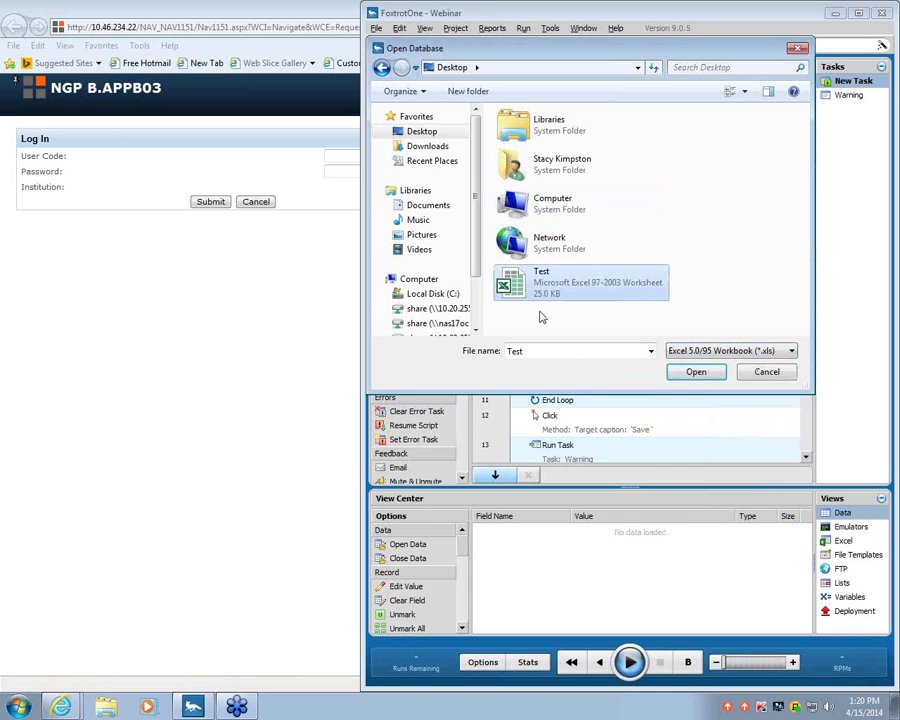
left_click(692, 372)
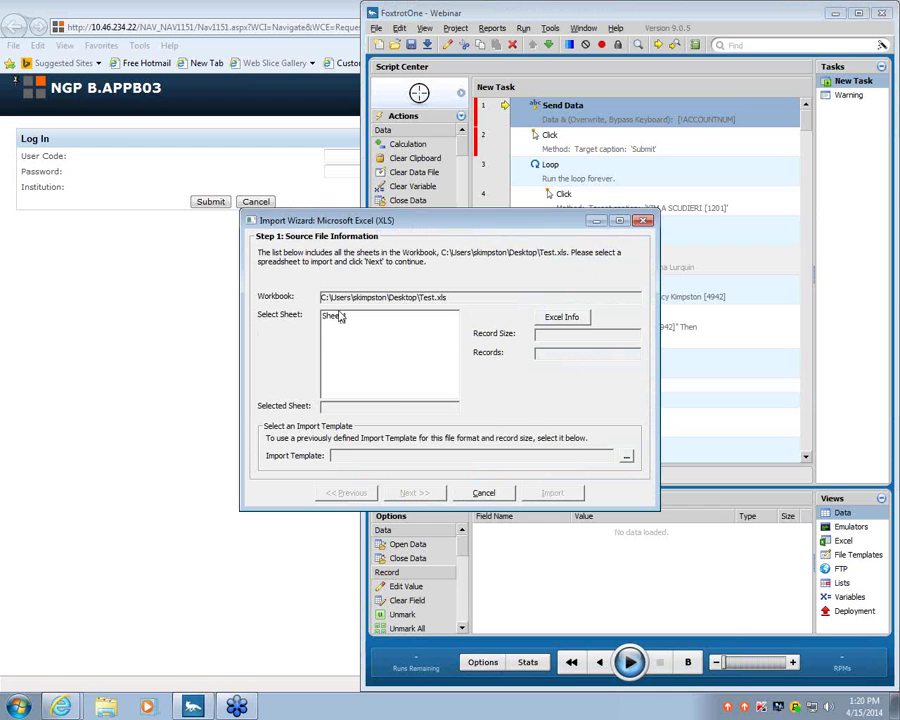
Import Sheet1 of the Test workbook, using the first row of data for field names
left_click(338, 316)
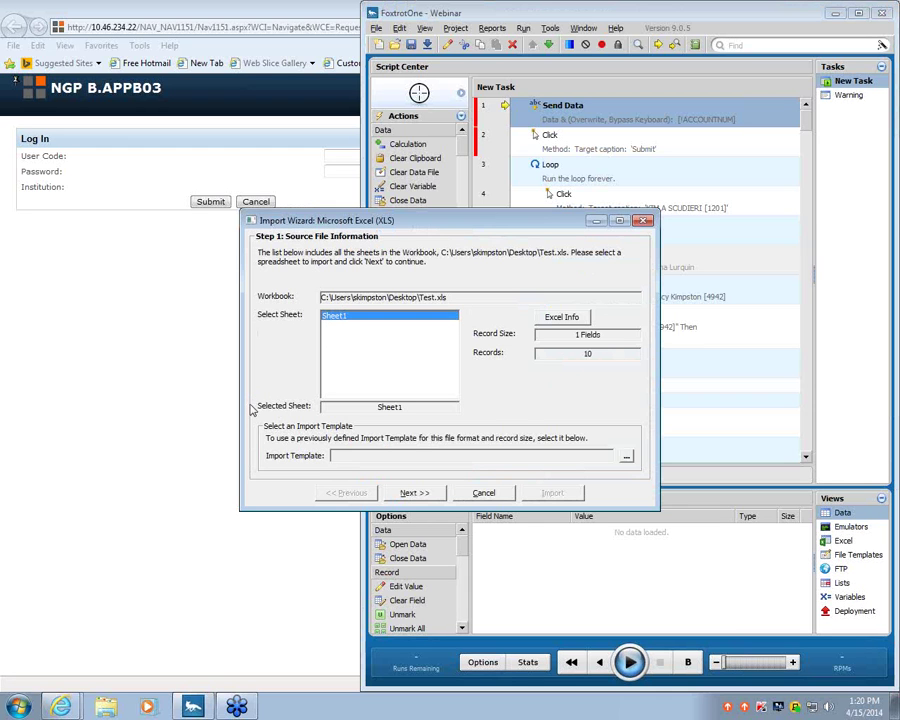
left_click(405, 492)
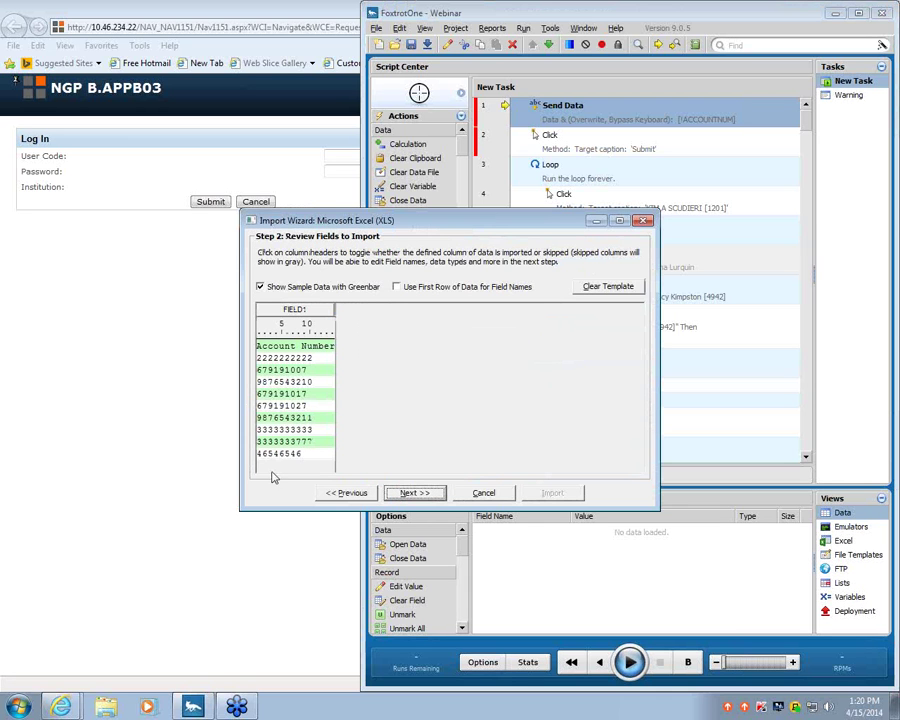
left_click(399, 287)
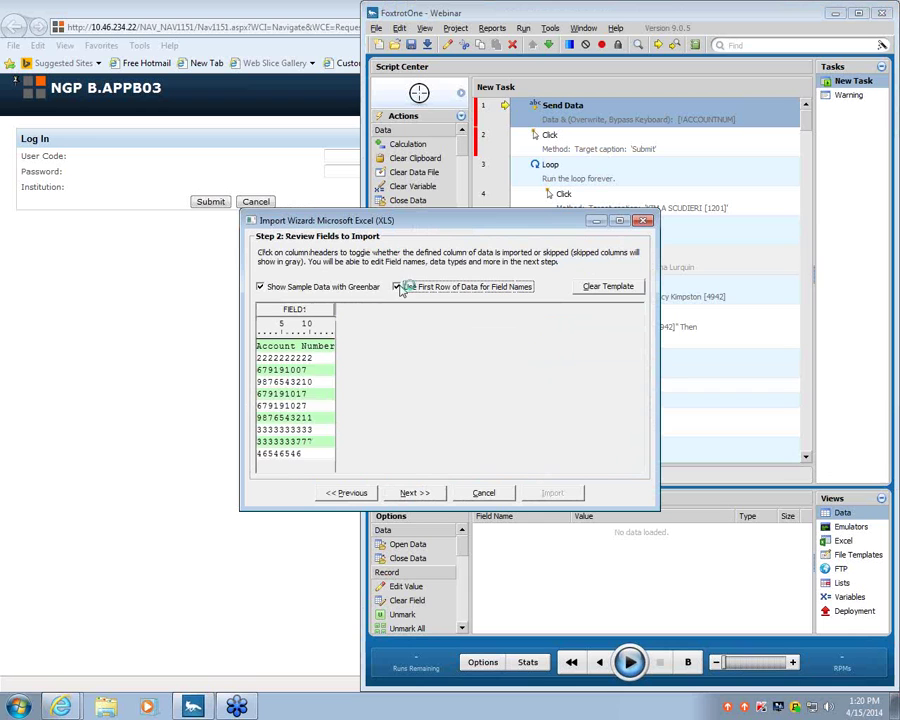
left_click(412, 493)
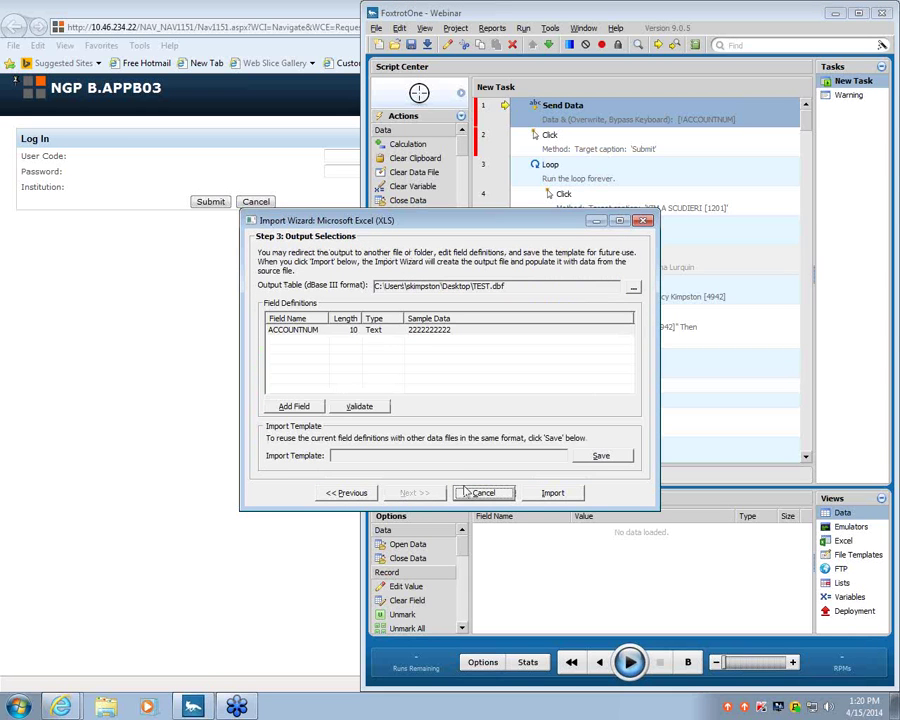
left_click(553, 493)
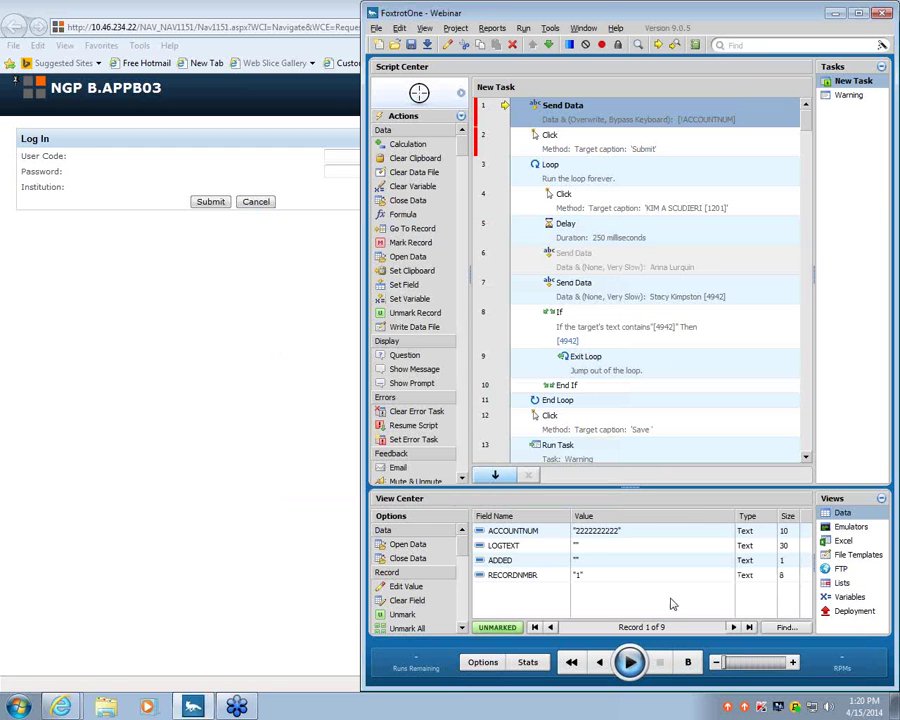
Switch to the browser and log in to the banking site with the user code and password
left_click(227, 408)
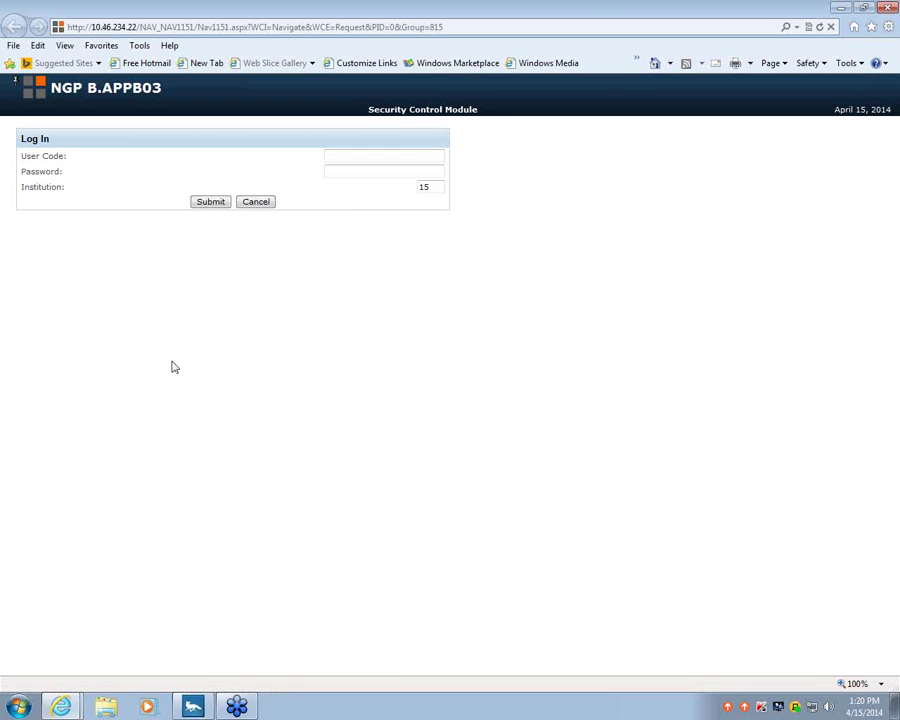
left_click(341, 155)
left_click(339, 156)
key("Tab")
type("*")
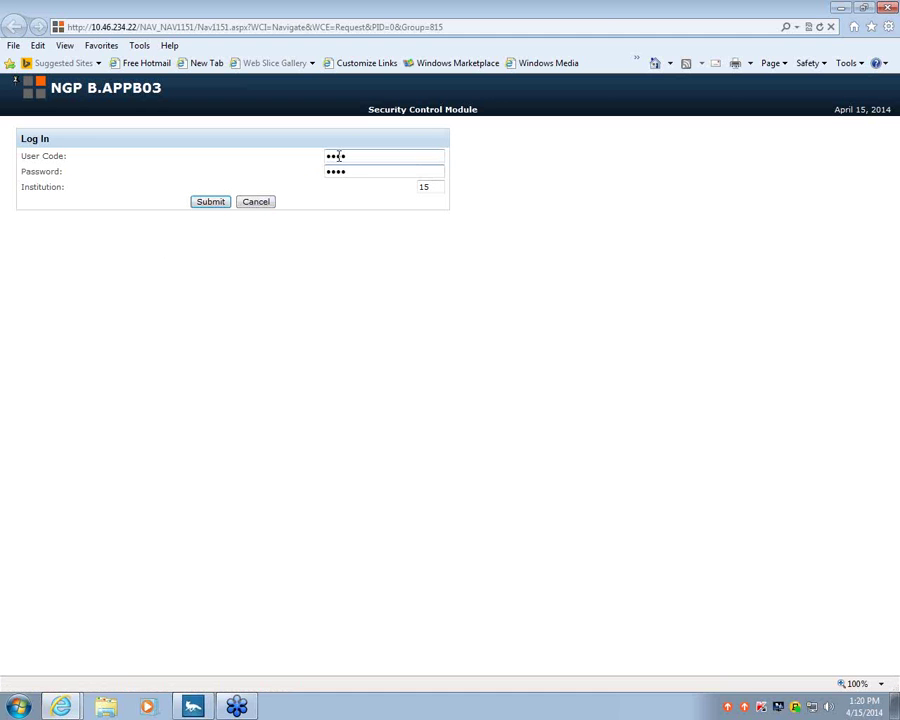
type("*****")
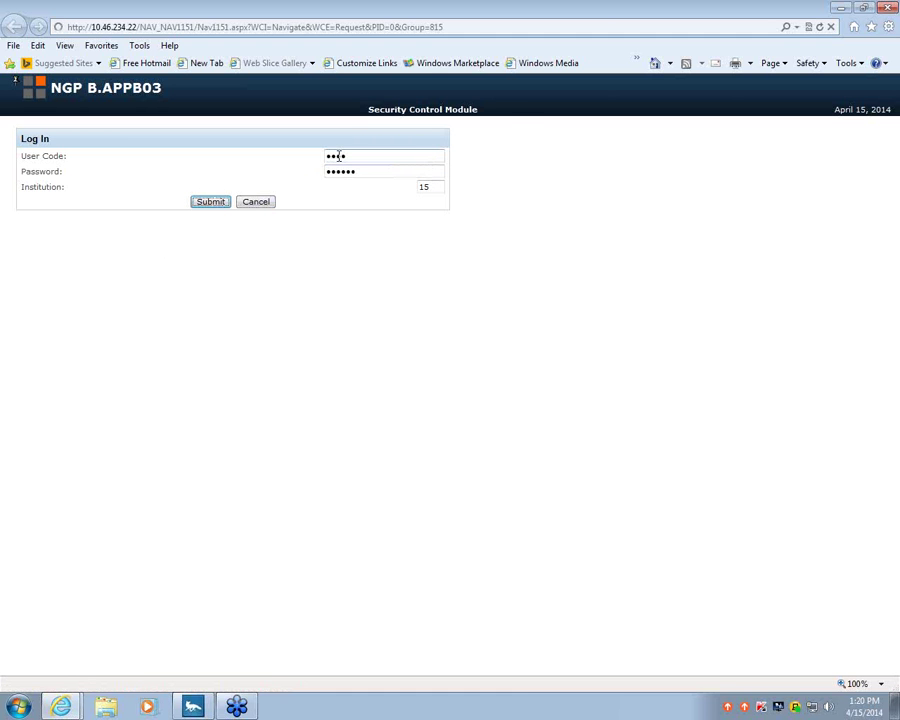
key("Return")
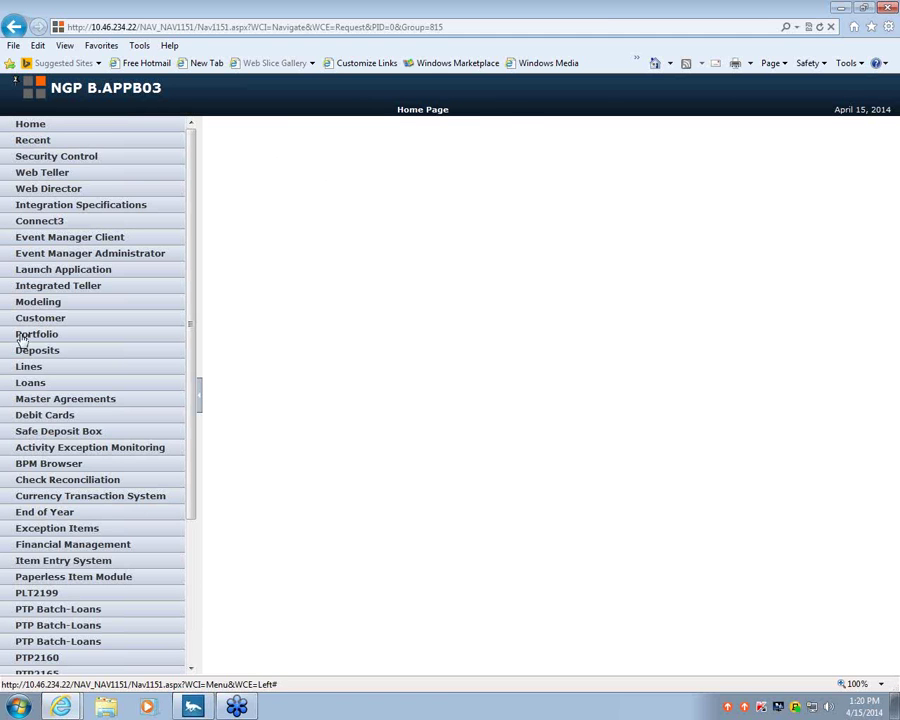
Open the Change Account page for Demand Deposits and collapse the site's navigation menu
left_click(18, 350)
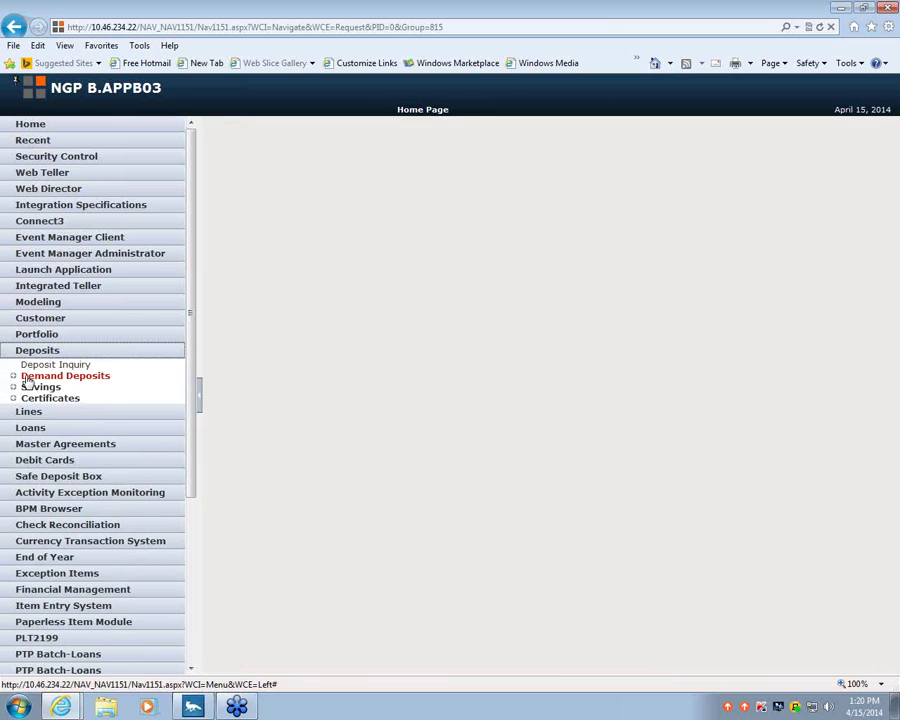
left_click(28, 377)
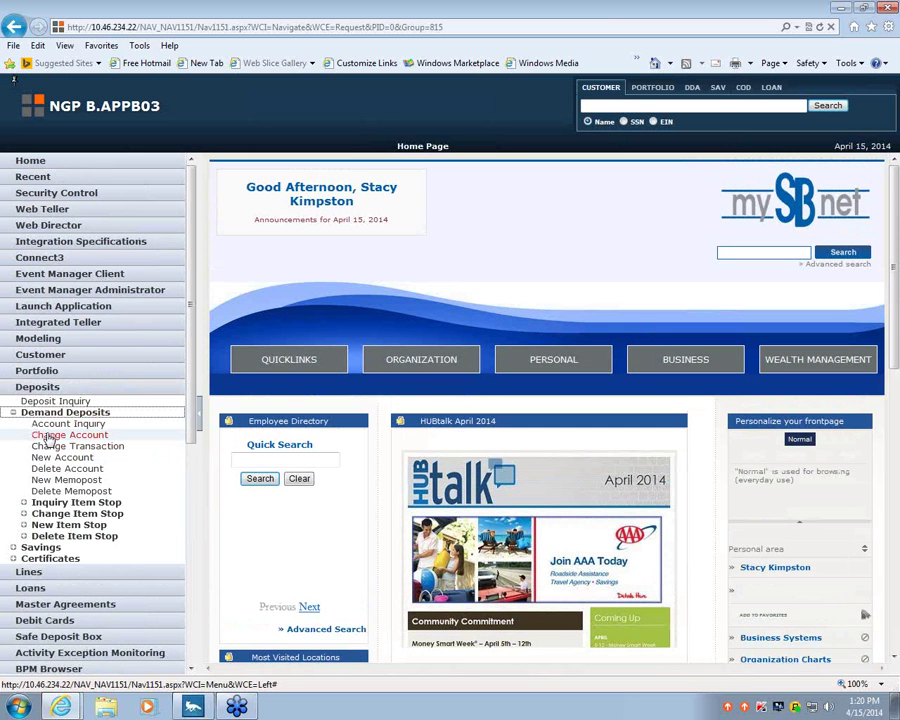
left_click(50, 436)
left_click(197, 414)
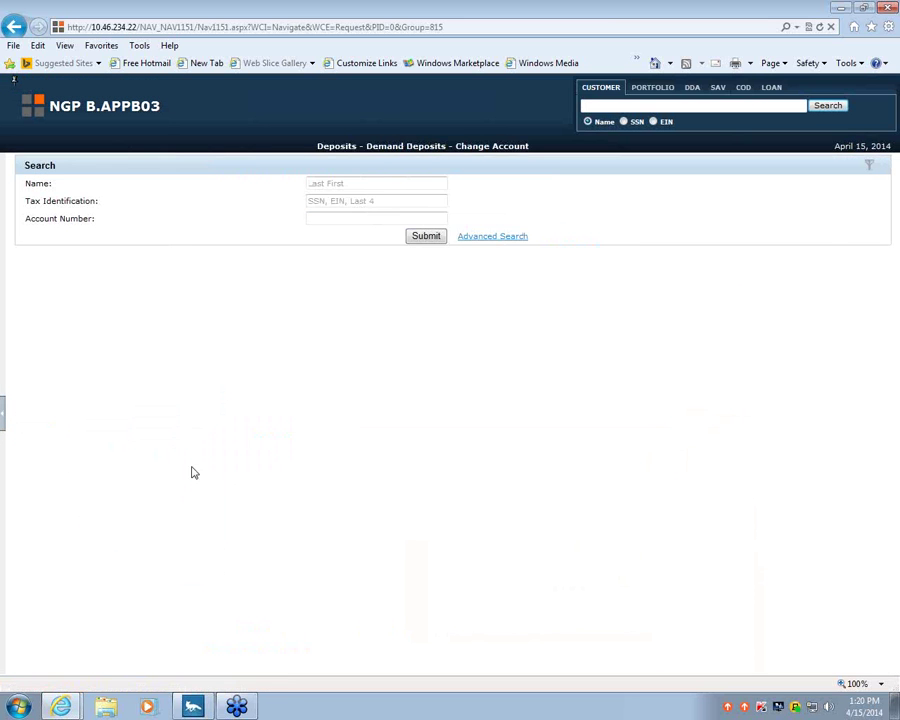
Switch to FoxtrotOne and disable the script's first two actions, Send Data and the Click on Submit
left_click(193, 706)
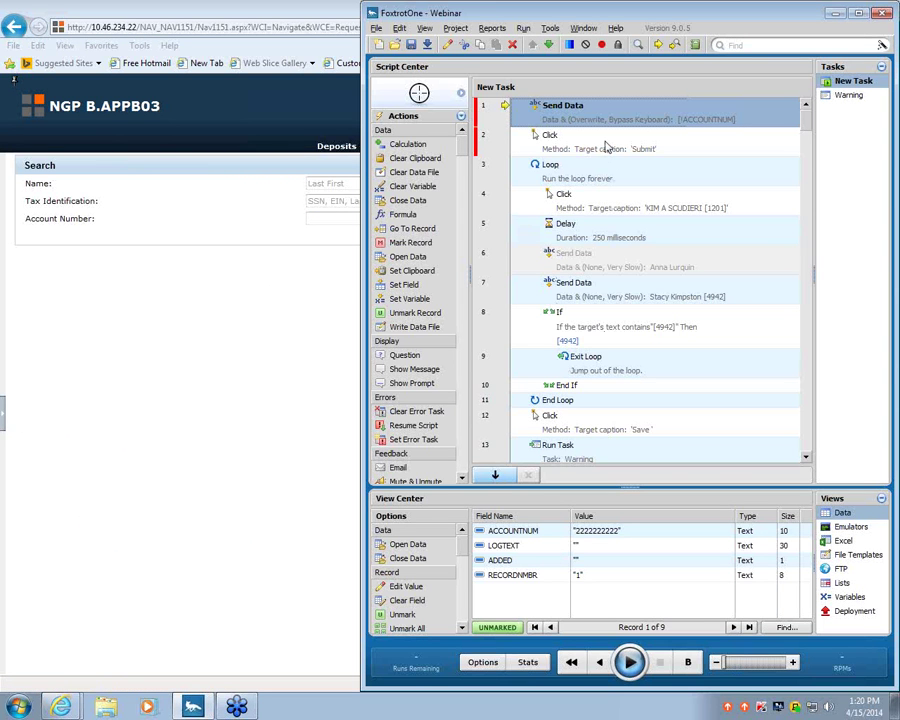
left_click(606, 147, "shift")
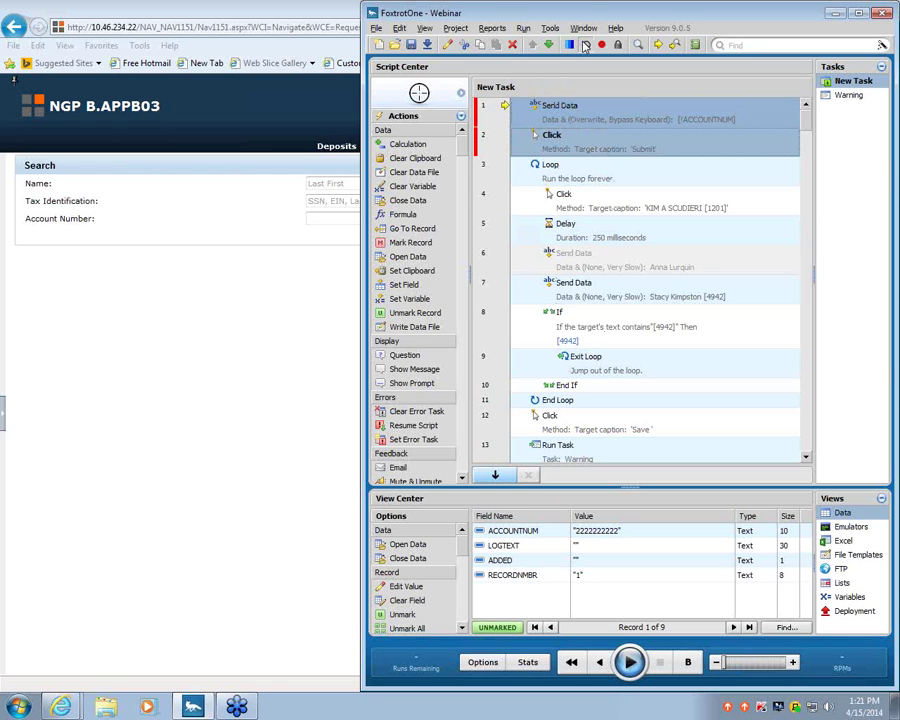
left_click_drag(606, 147, 612, 118)
left_click_drag(595, 254, 551, 352)
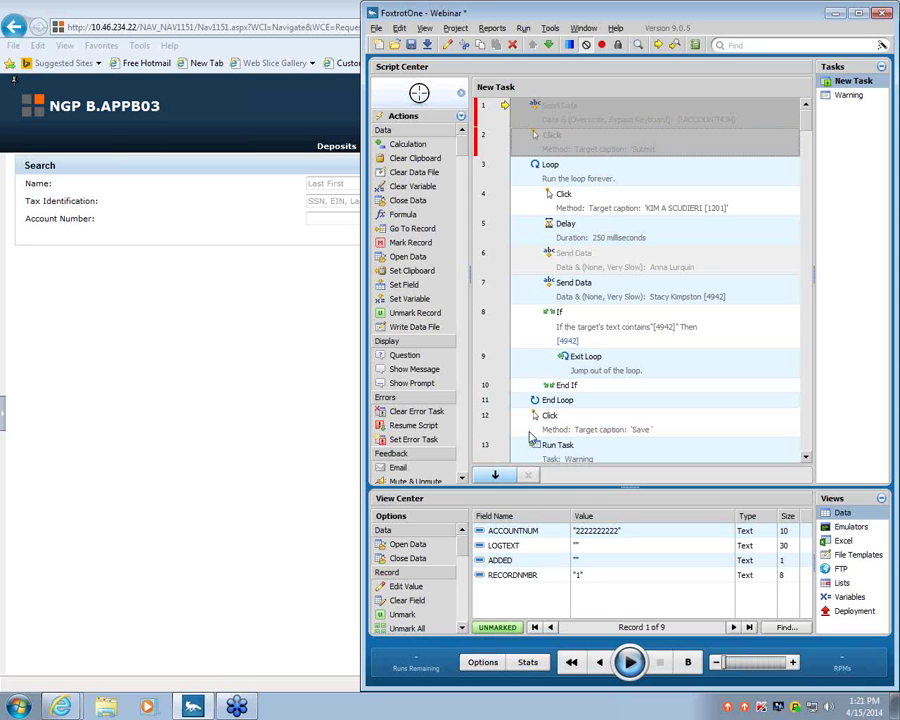
Add a Send Data action that sends [!ACCOUNTNUM] to the web page's Account Number field, bypassing the keyboard
left_click_drag(531, 439, 358, 223)
mouse_move(468, 188)
left_mouse_down()
mouse_move(425, 93)
mouse_move(370, 175)
mouse_move(362, 219)
left_mouse_up()
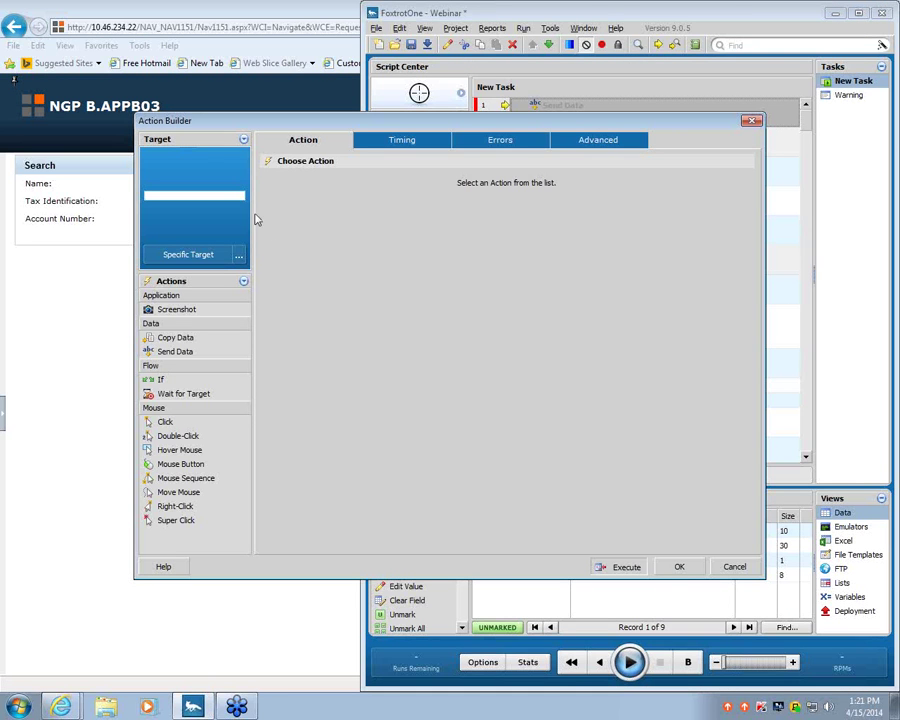
left_click(178, 351)
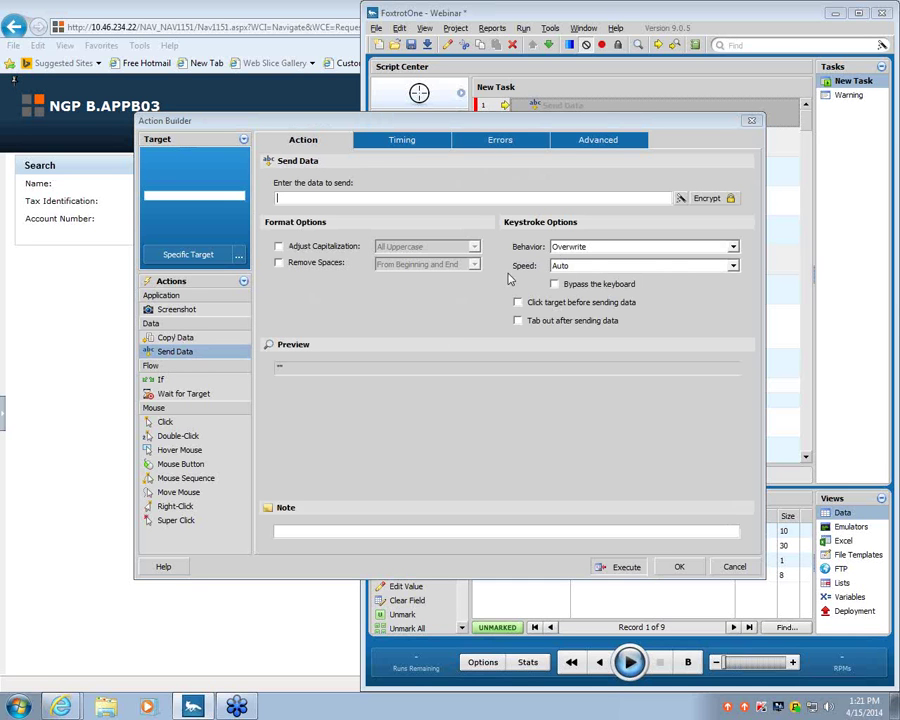
left_click(680, 198)
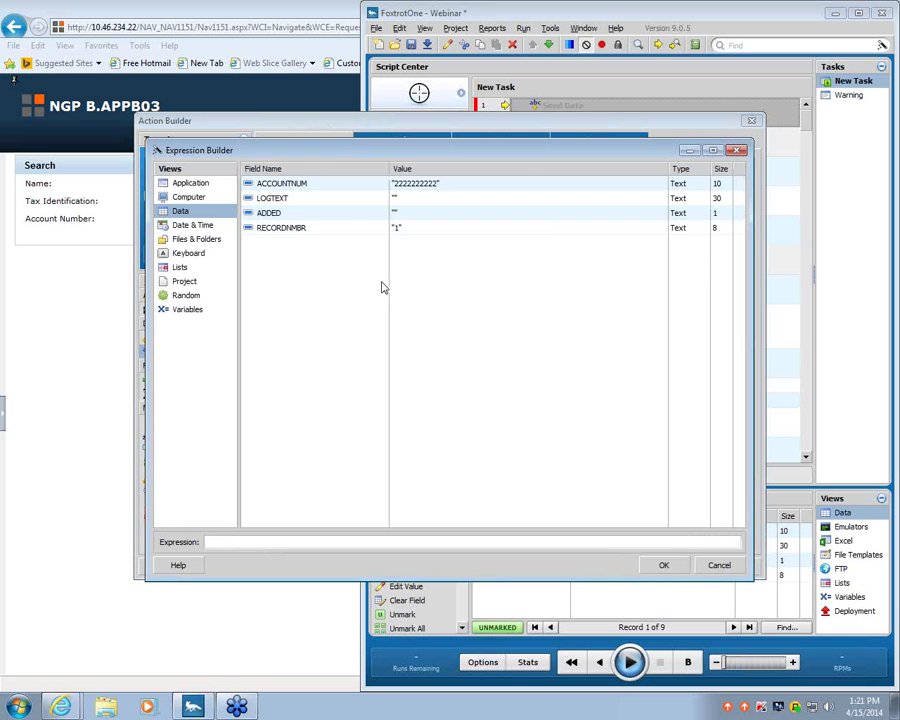
double_click(313, 185)
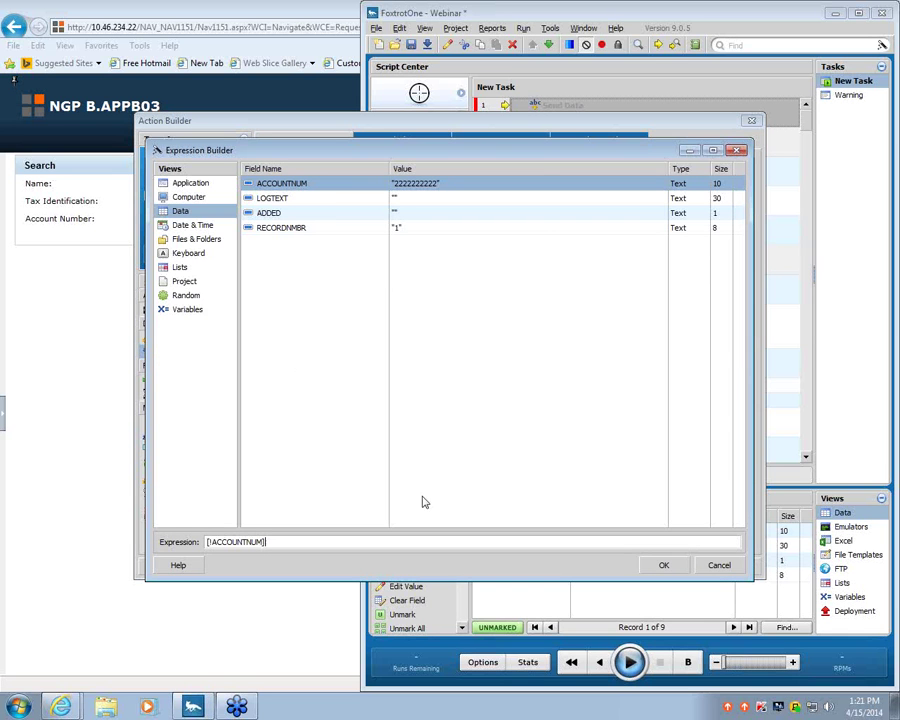
left_click(660, 565)
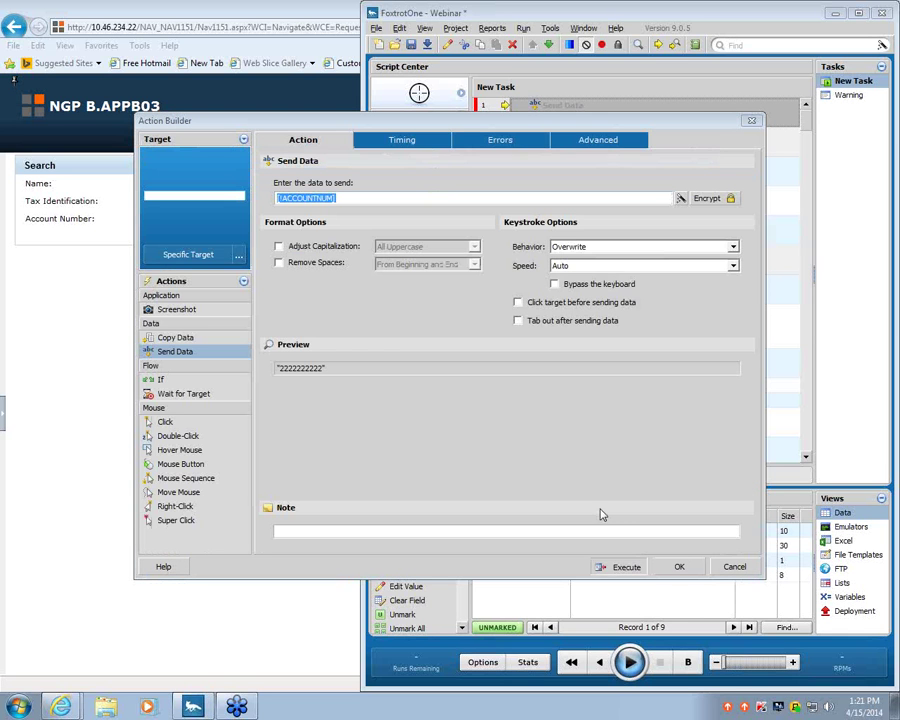
left_click(590, 285)
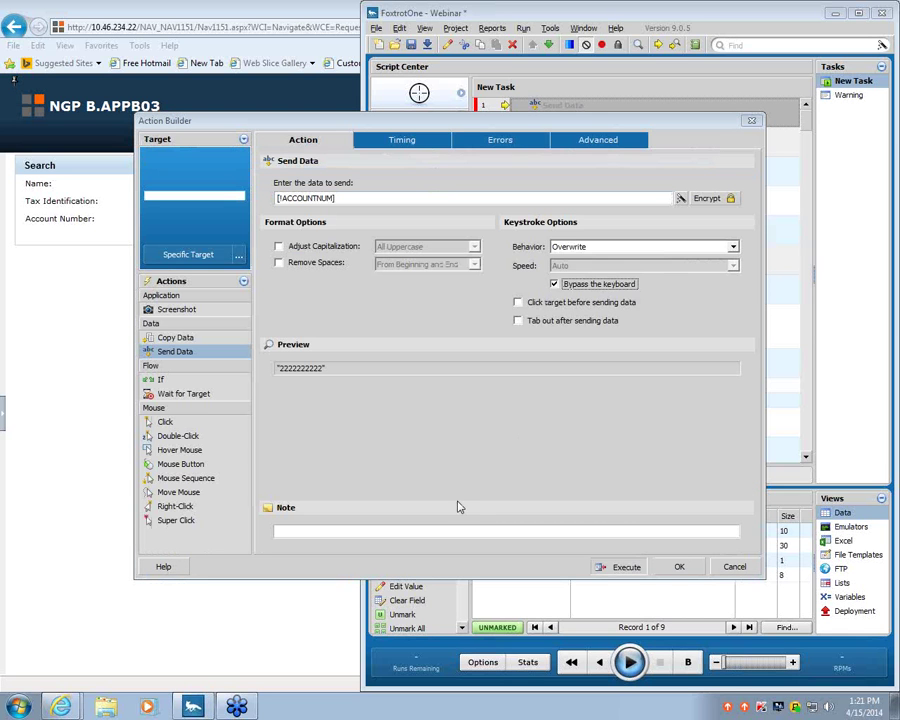
left_click(680, 567)
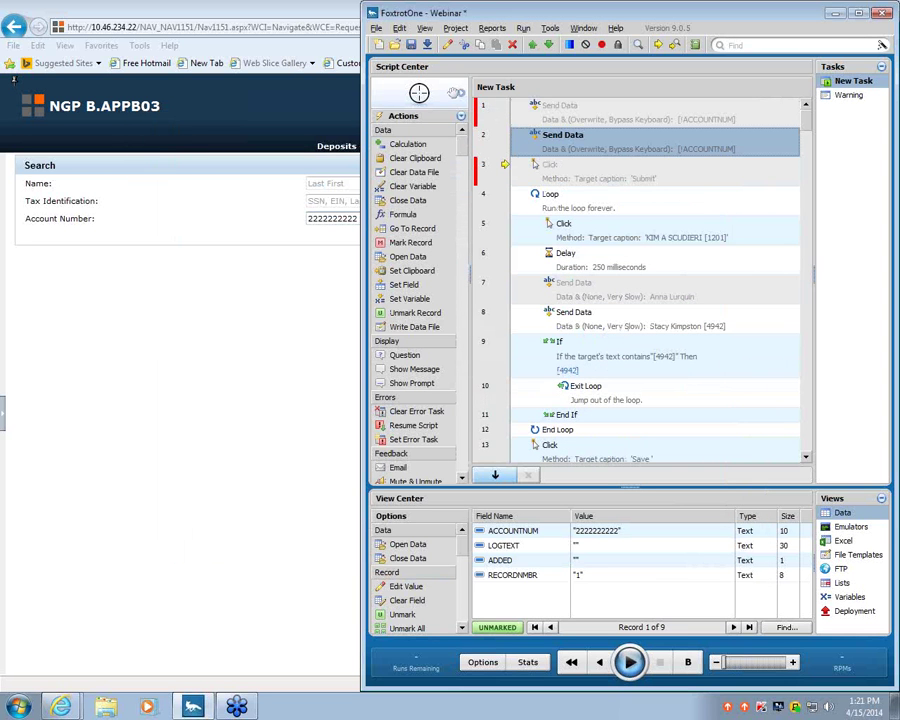
Add a Click action targeting the web page's Submit button, bypassing the mouse for a faster click
left_click_drag(420, 92, 418, 237)
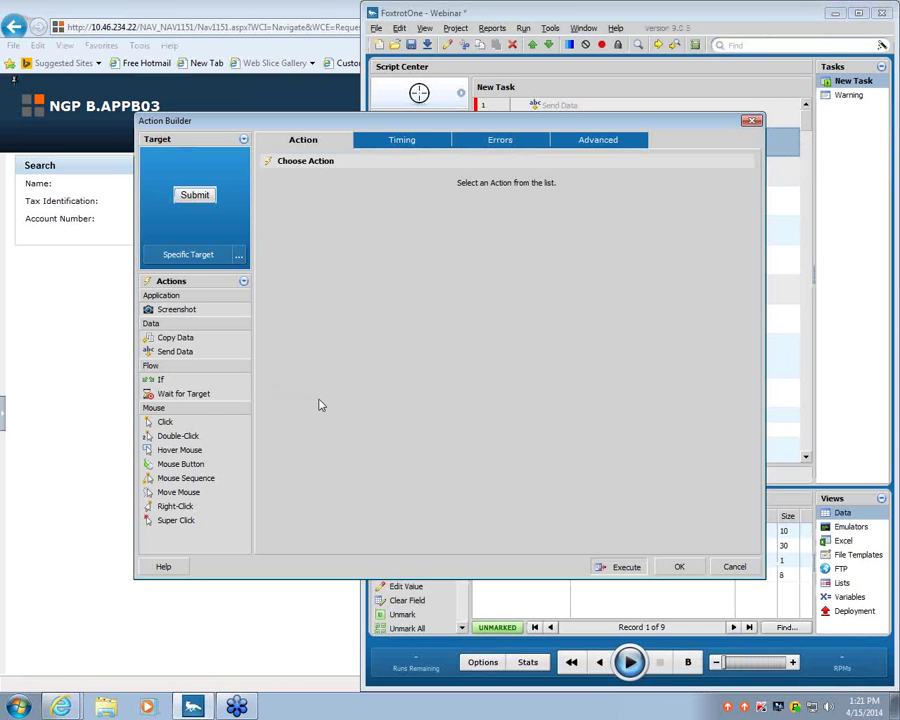
left_click(165, 422)
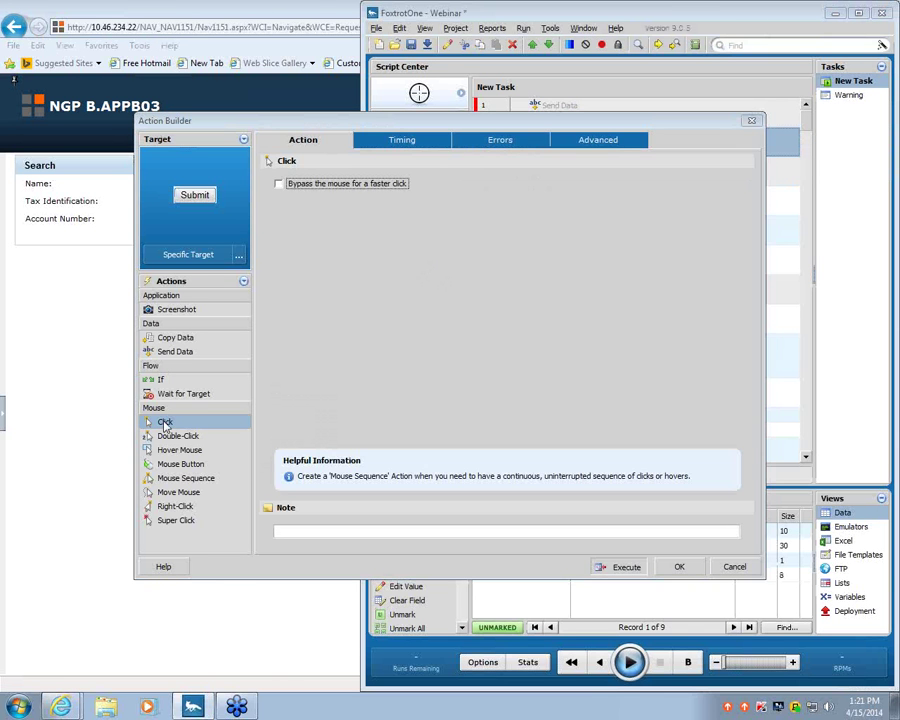
left_click(332, 183)
left_click(678, 567)
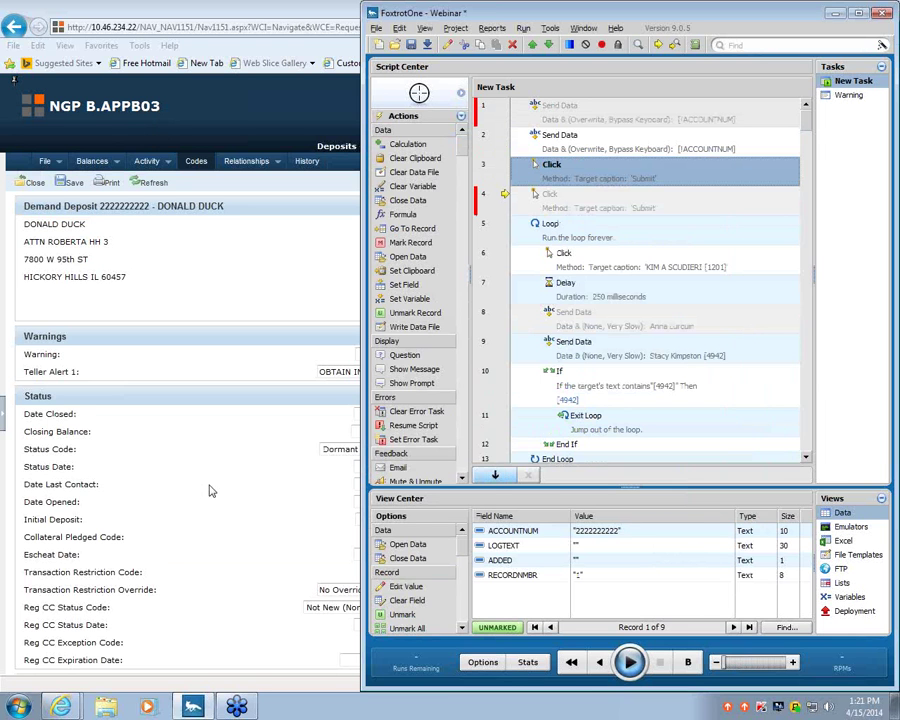
Limit the run to records 1 to 2, raise the playback speed slightly, run the script, and dismiss the completion message
left_click(500, 664)
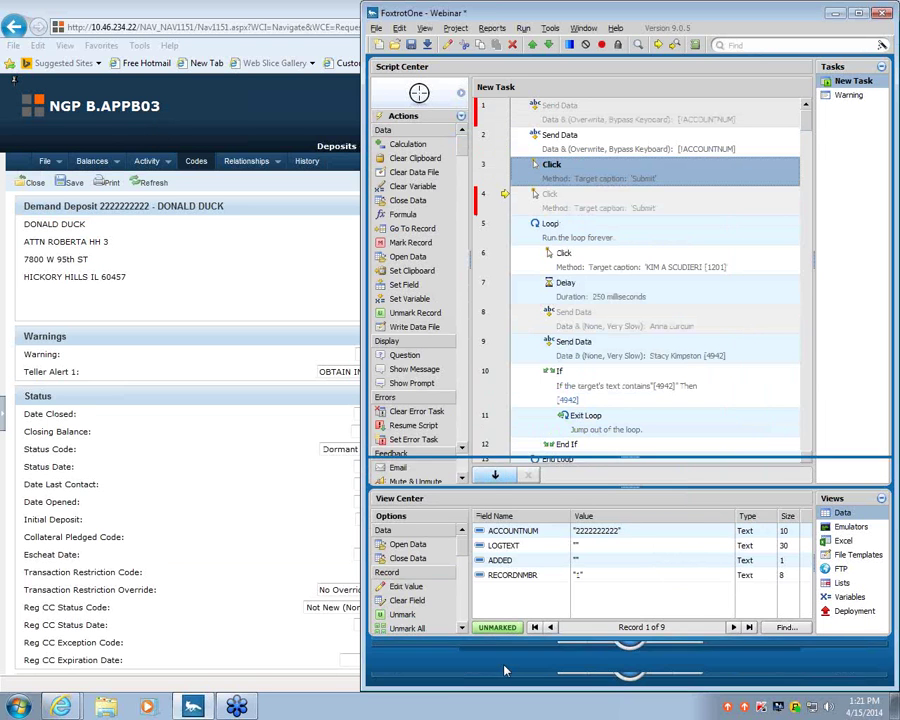
left_click(793, 663)
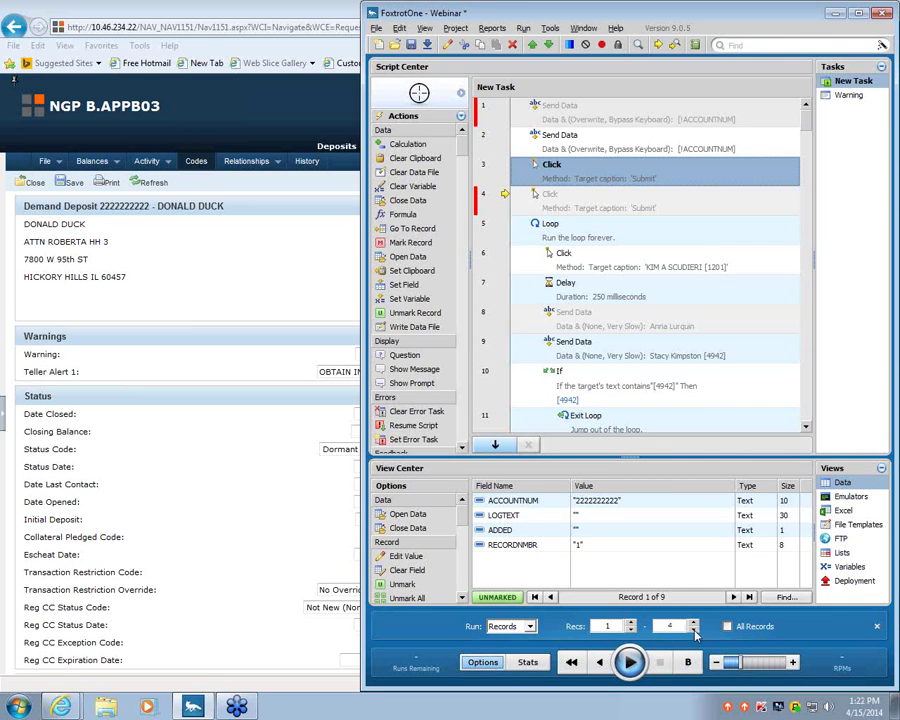
left_click(630, 663)
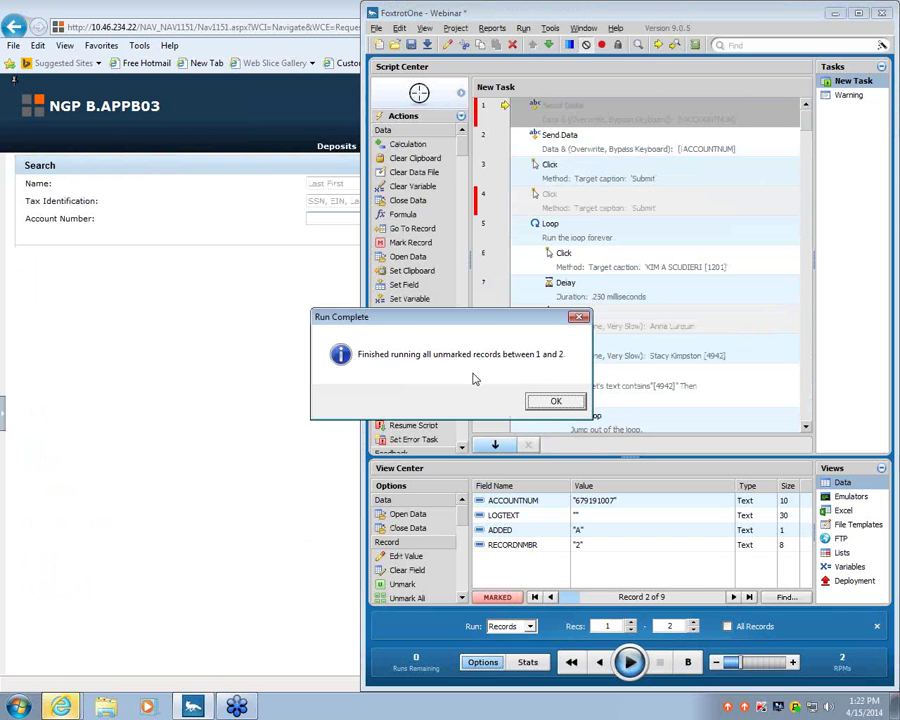
left_click(558, 401)
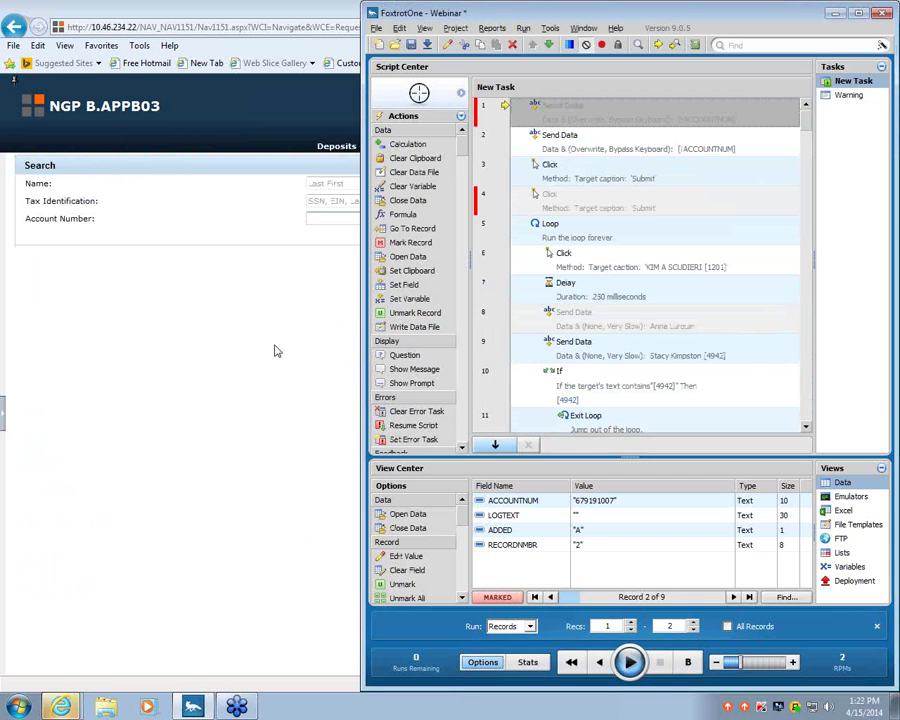
Arrange the browser and FoxtrotOne windows side by side, each filling half of the screen
left_click(277, 351)
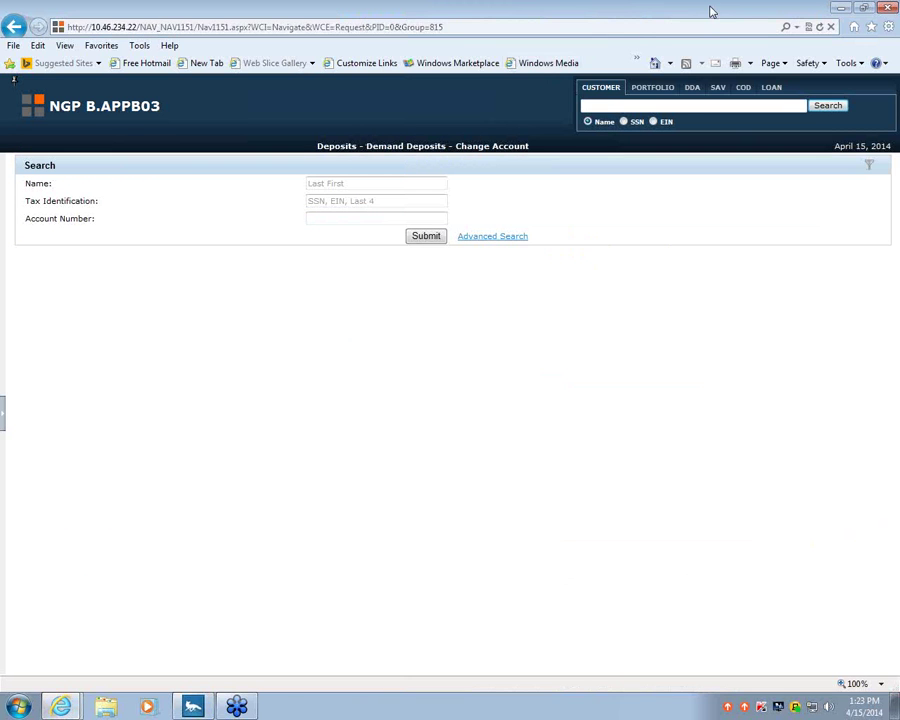
left_click_drag(711, 11, 3, 150)
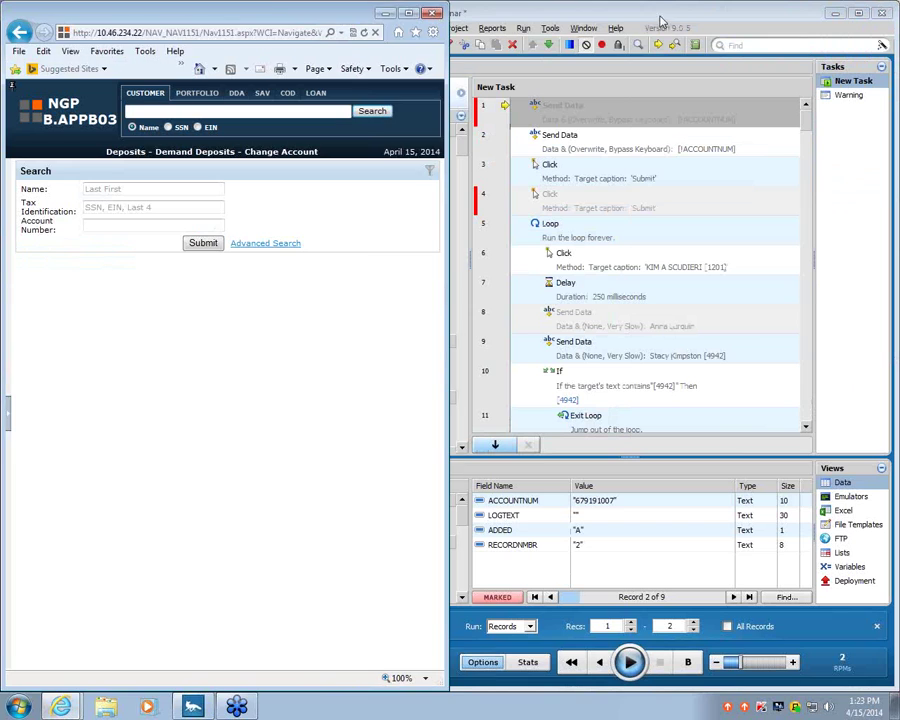
left_click_drag(467, 15, 899, 17)
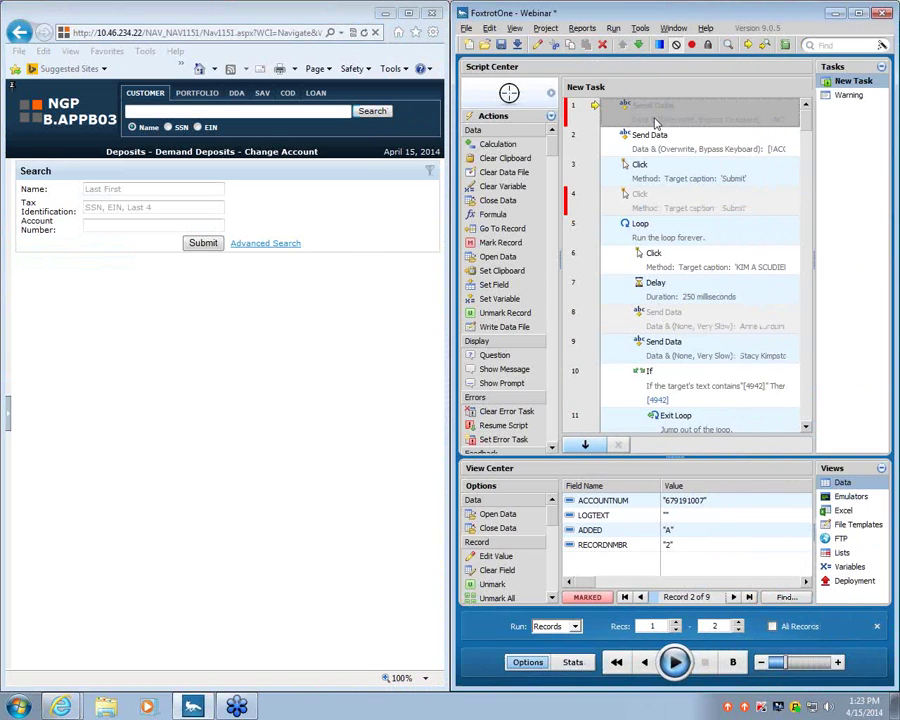
Run the script on all records with the playback speed set to MAX, and dismiss the completion message
left_click(836, 662)
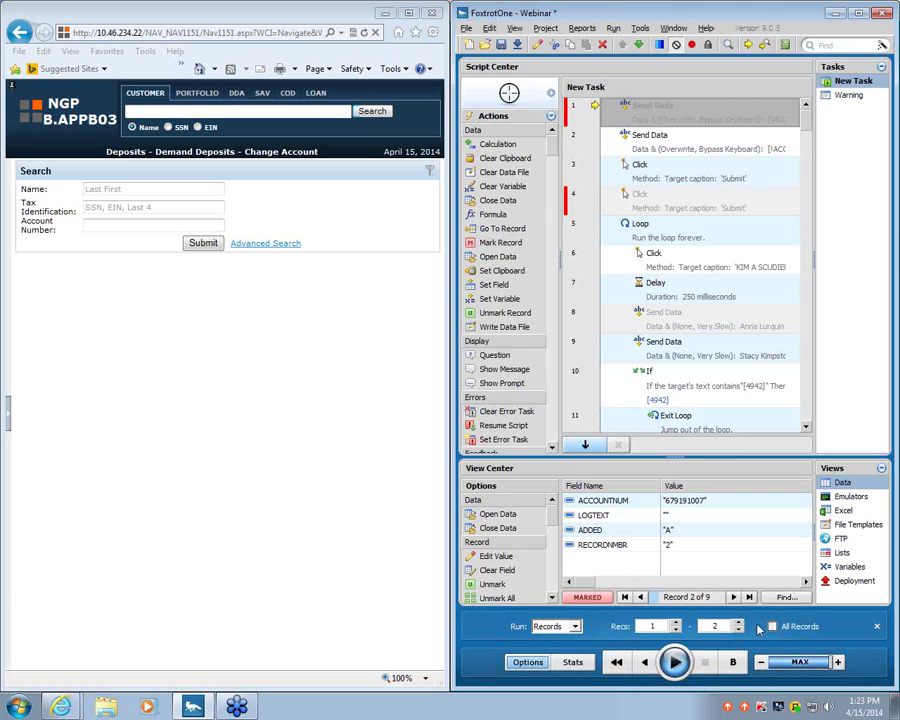
left_click(772, 626)
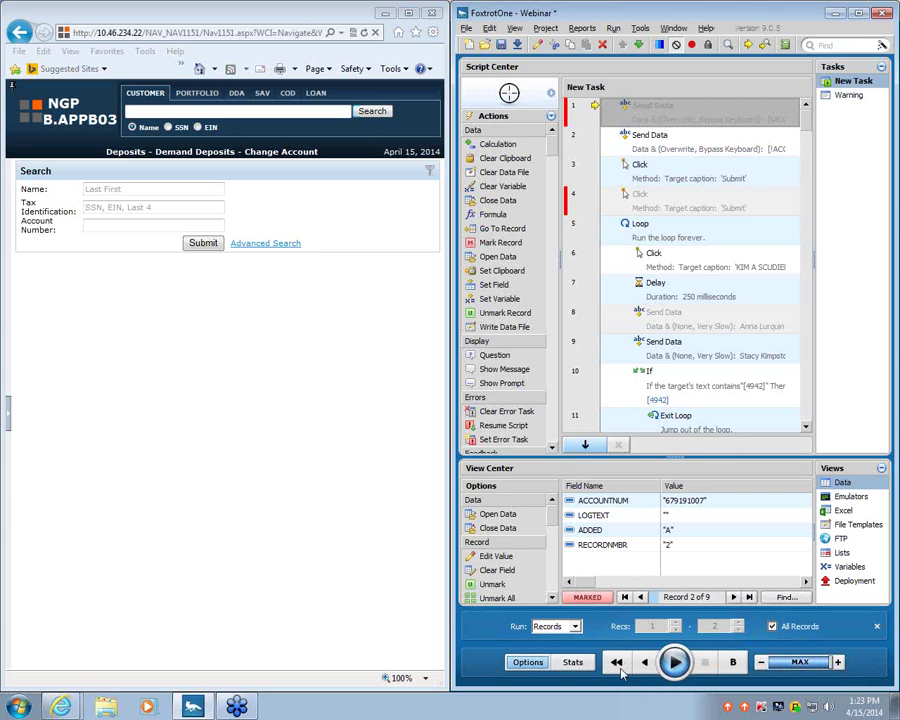
left_click(675, 662)
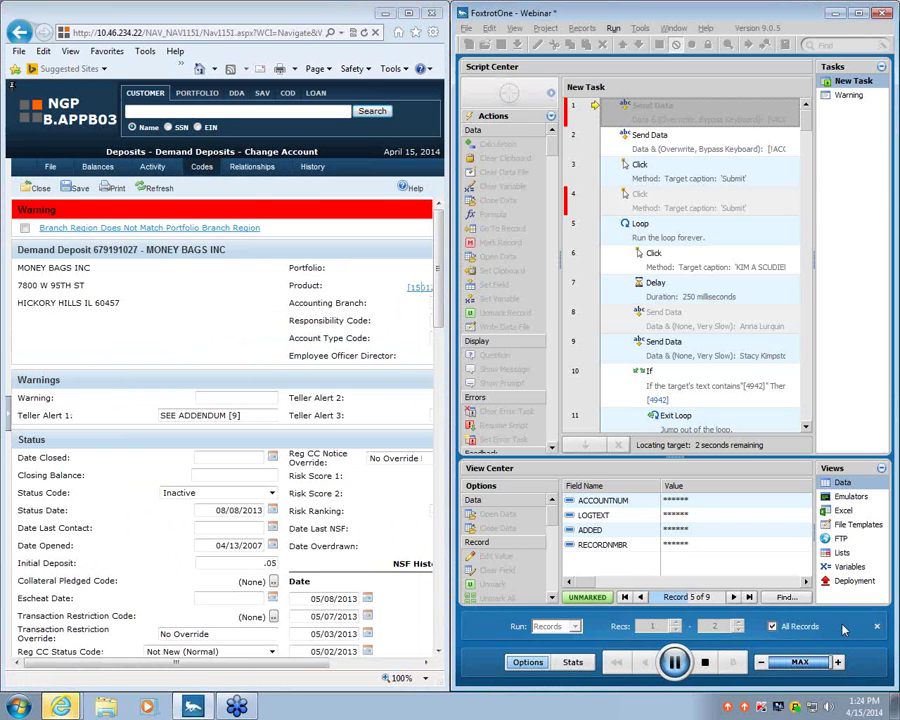
left_click(23, 206)
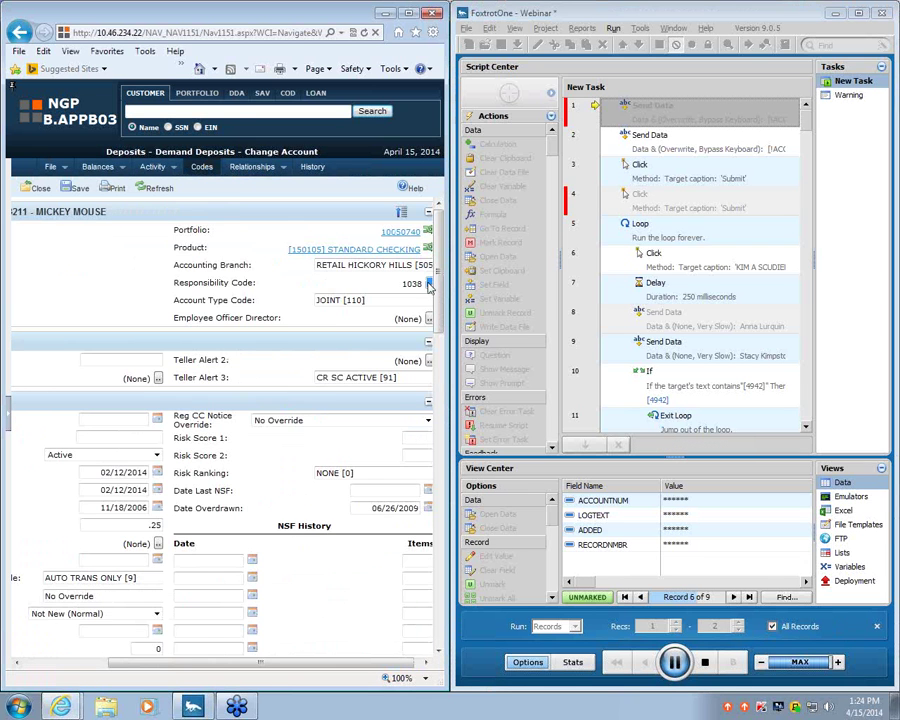
left_click(429, 285)
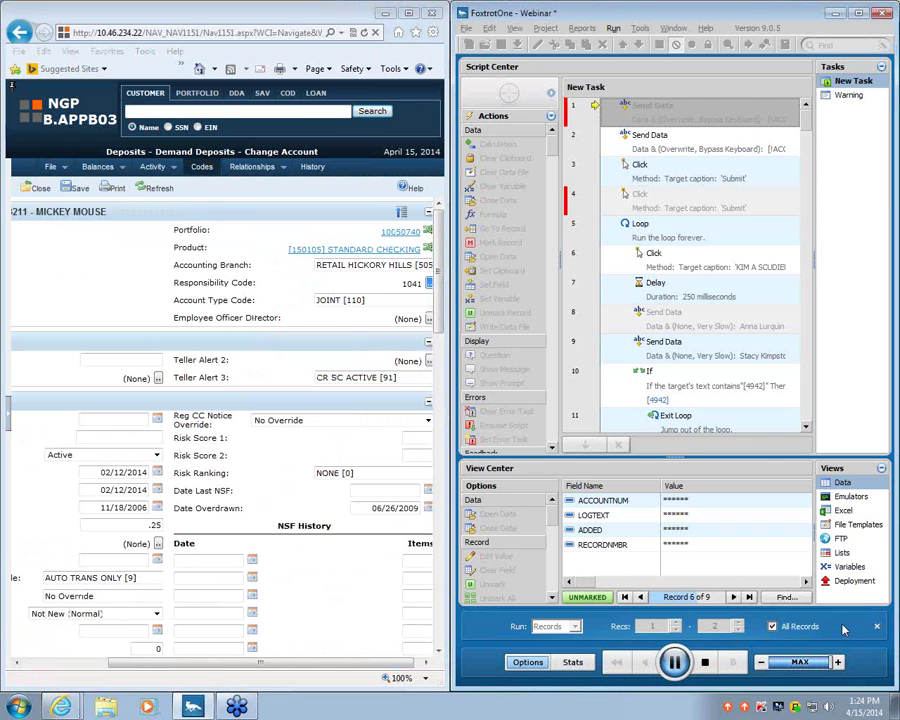
left_click(430, 285)
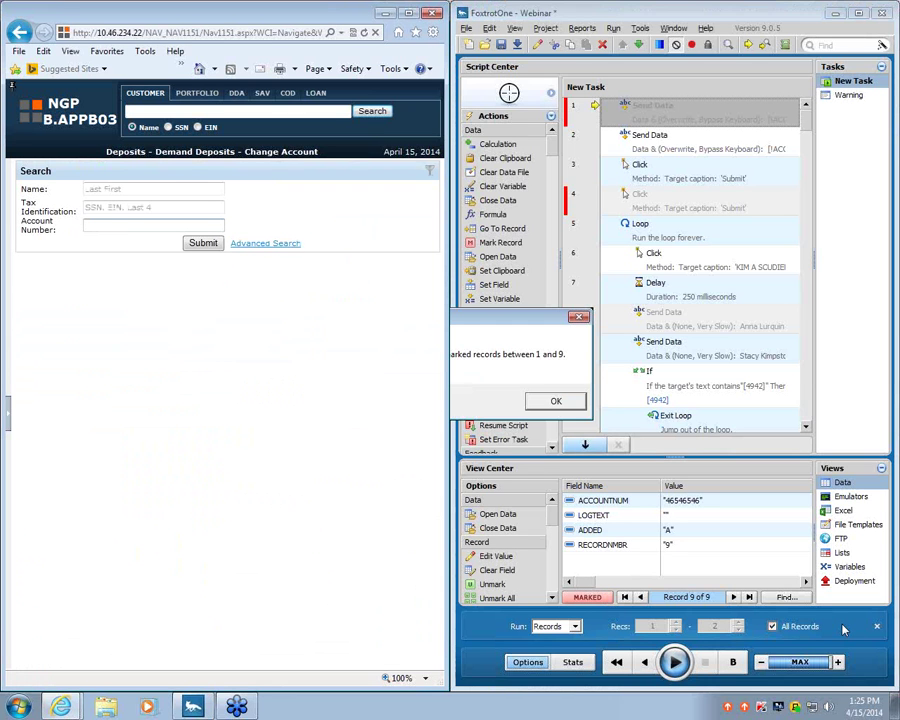
left_click(489, 318)
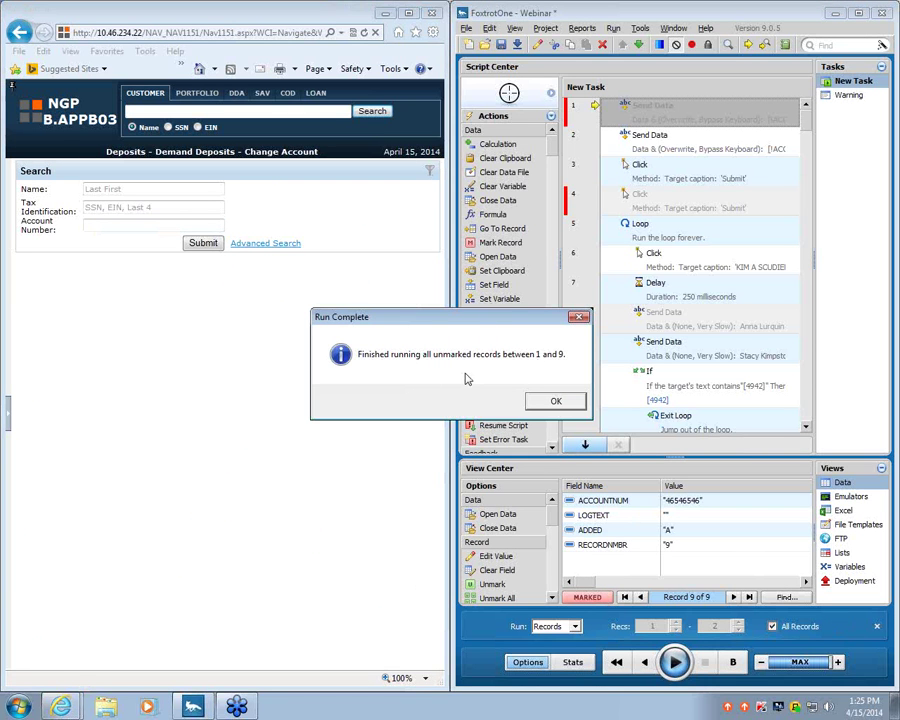
left_click(557, 401)
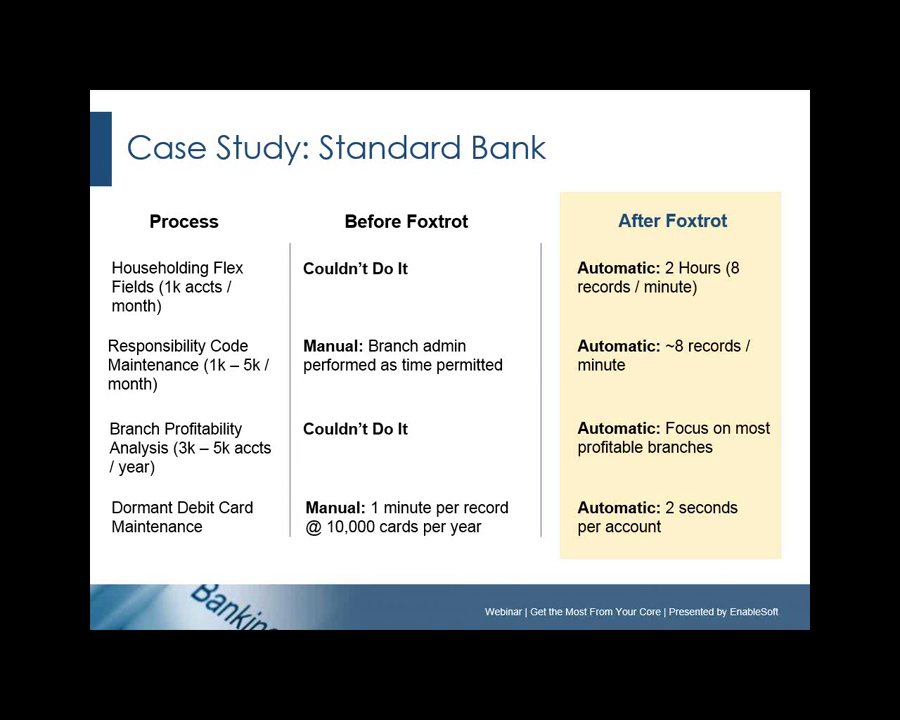
key("Right")
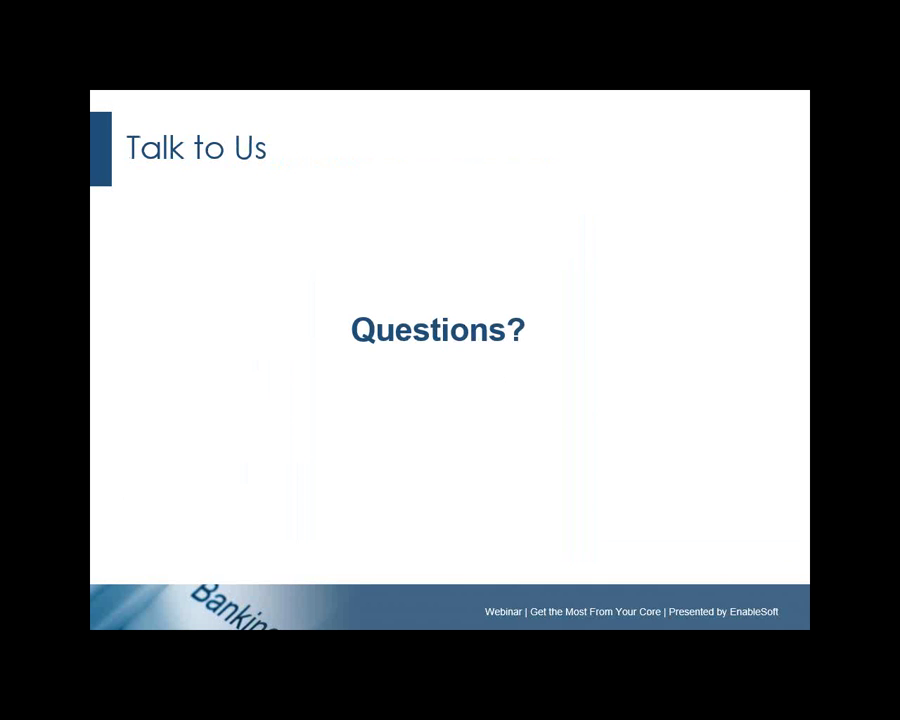